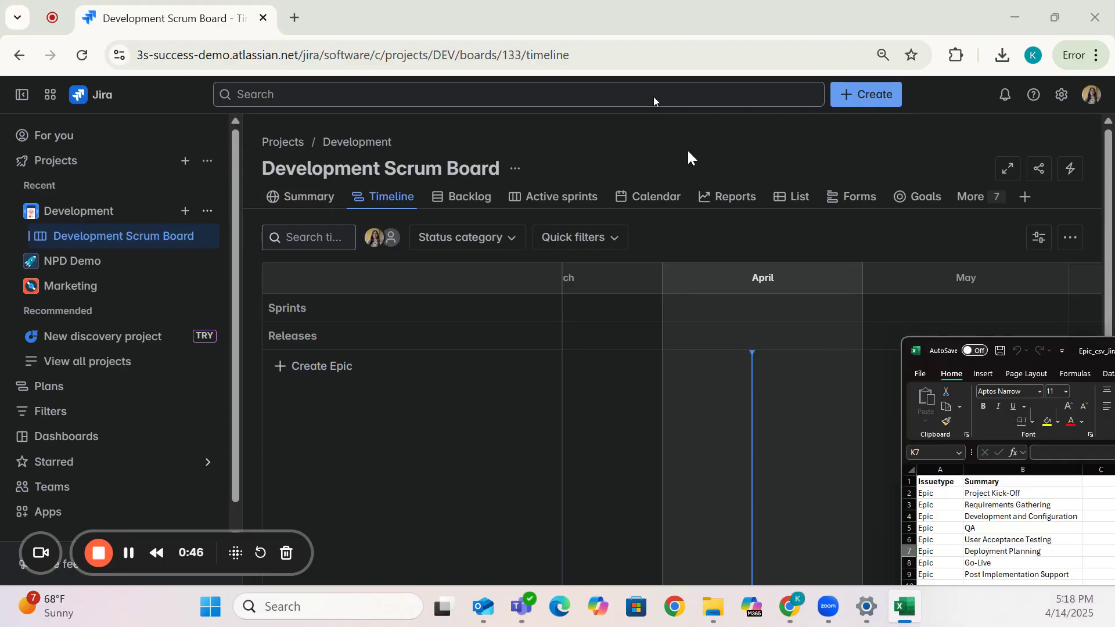
Step: Examine the Issuetype and Summary columns of the epic import workbook in Excel, and close the workbook
{"action": "left_click_drag", "start_coordinate": [688, 152], "coordinate": [591, 2]}
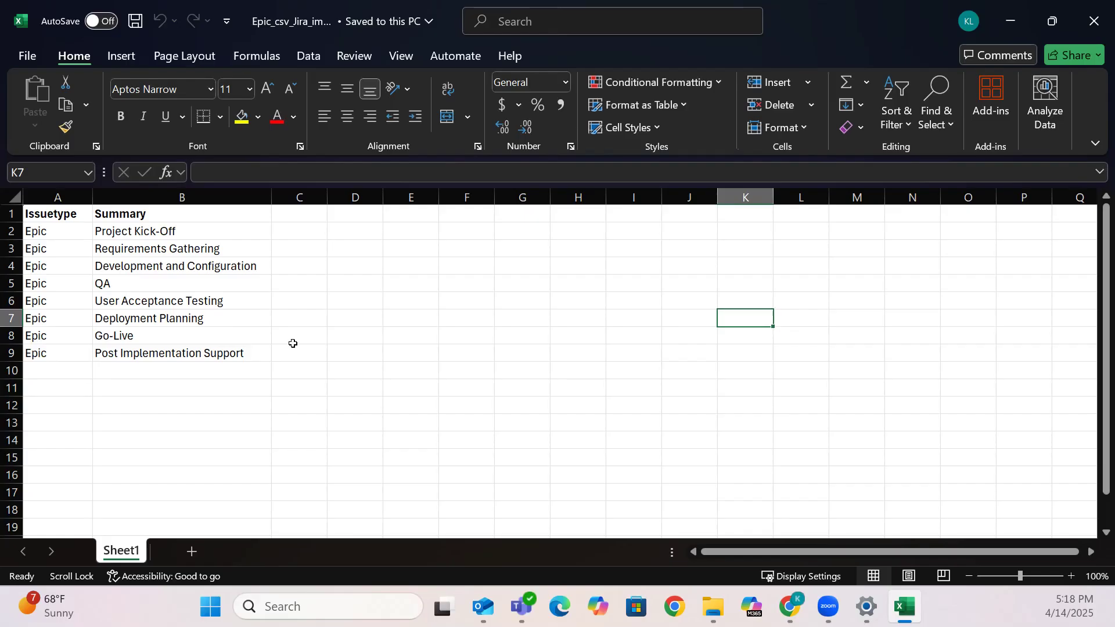
{"action": "left_click", "coordinate": [70, 214]}
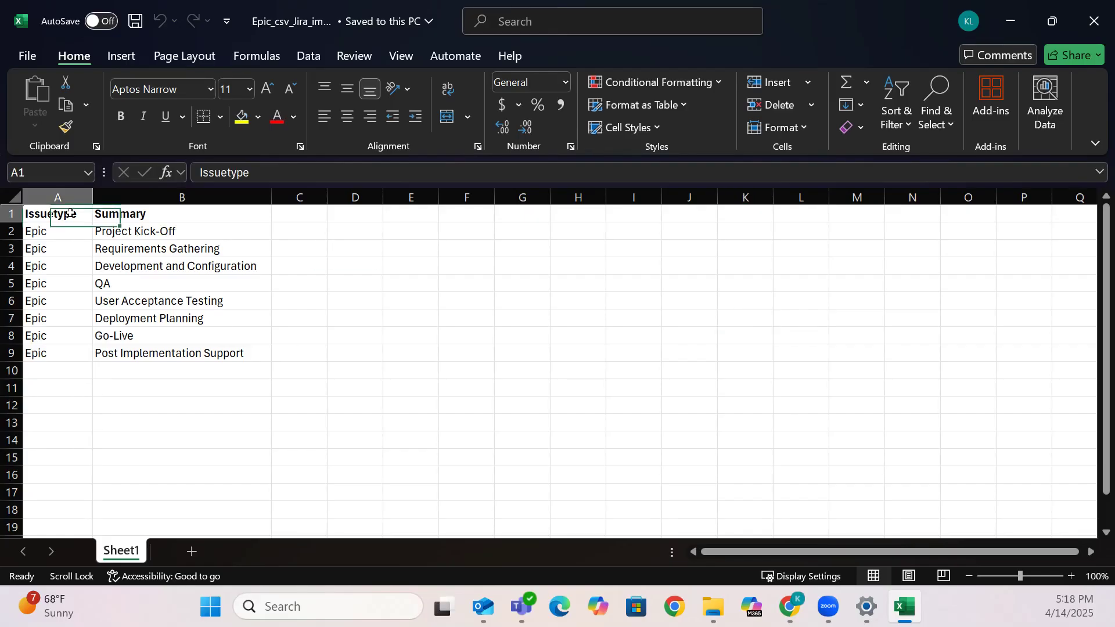
{"action": "left_click", "coordinate": [136, 216]}
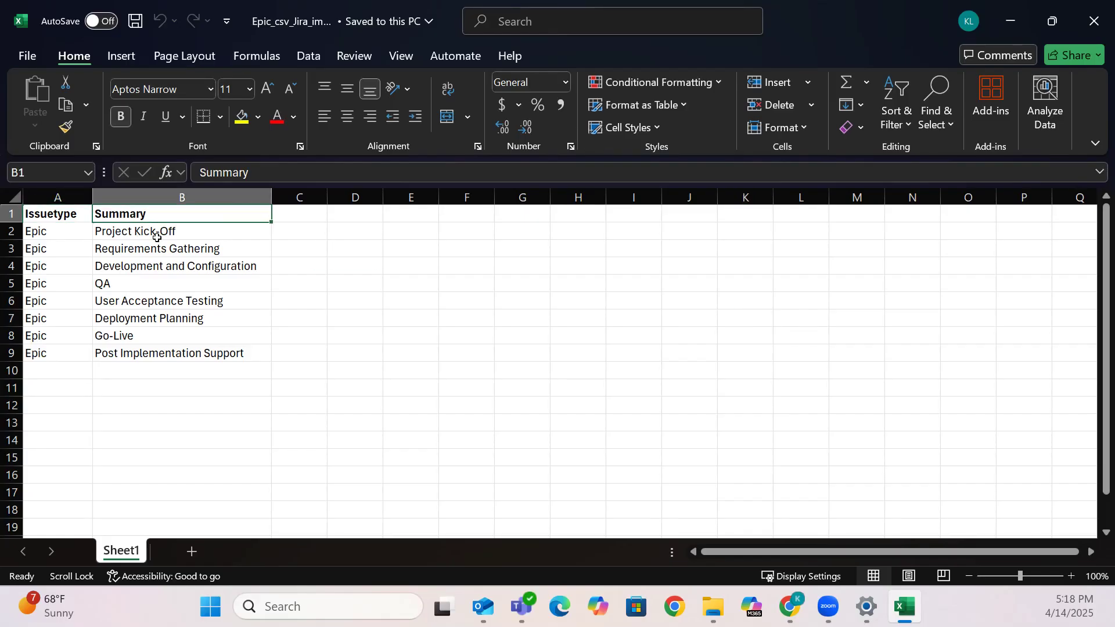
{"action": "left_click", "coordinate": [71, 213]}
{"action": "left_click_drag", "start_coordinate": [70, 229], "coordinate": [51, 354]}
{"action": "left_click", "coordinate": [186, 216]}
{"action": "left_click", "coordinate": [436, 220]}
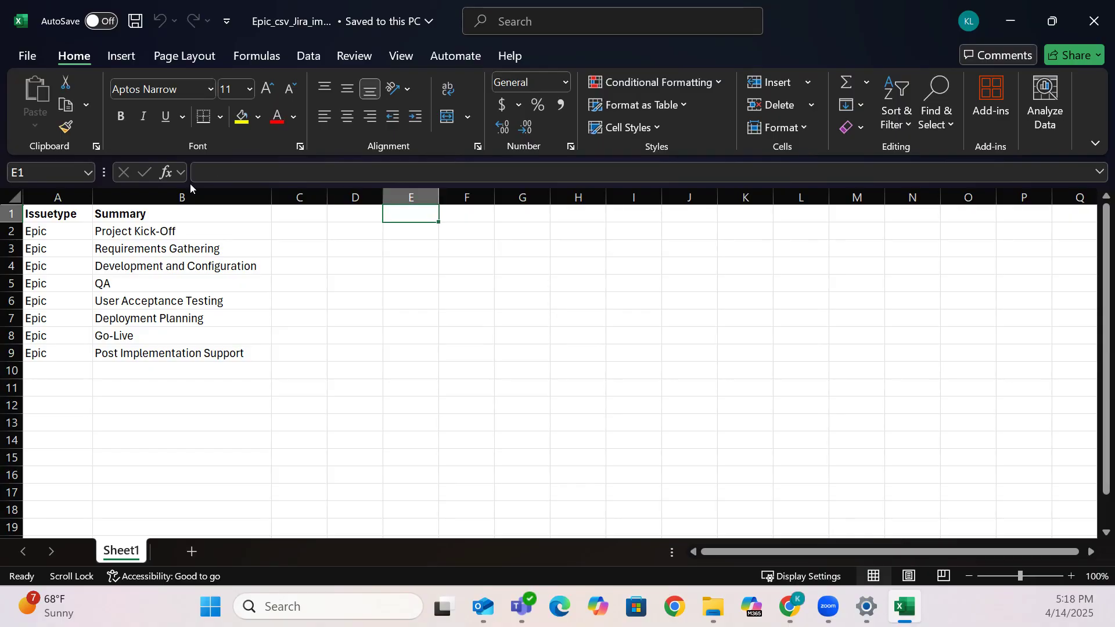
{"action": "left_click", "coordinate": [118, 213]}
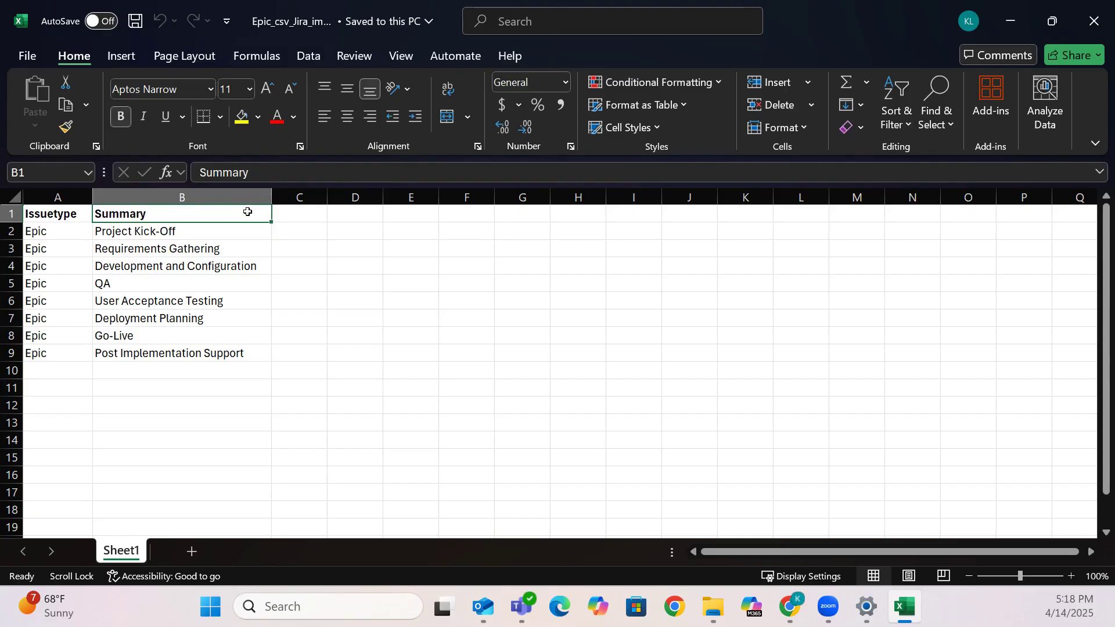
{"action": "left_click", "coordinate": [47, 216]}
{"action": "left_click_drag", "start_coordinate": [64, 230], "coordinate": [81, 352]}
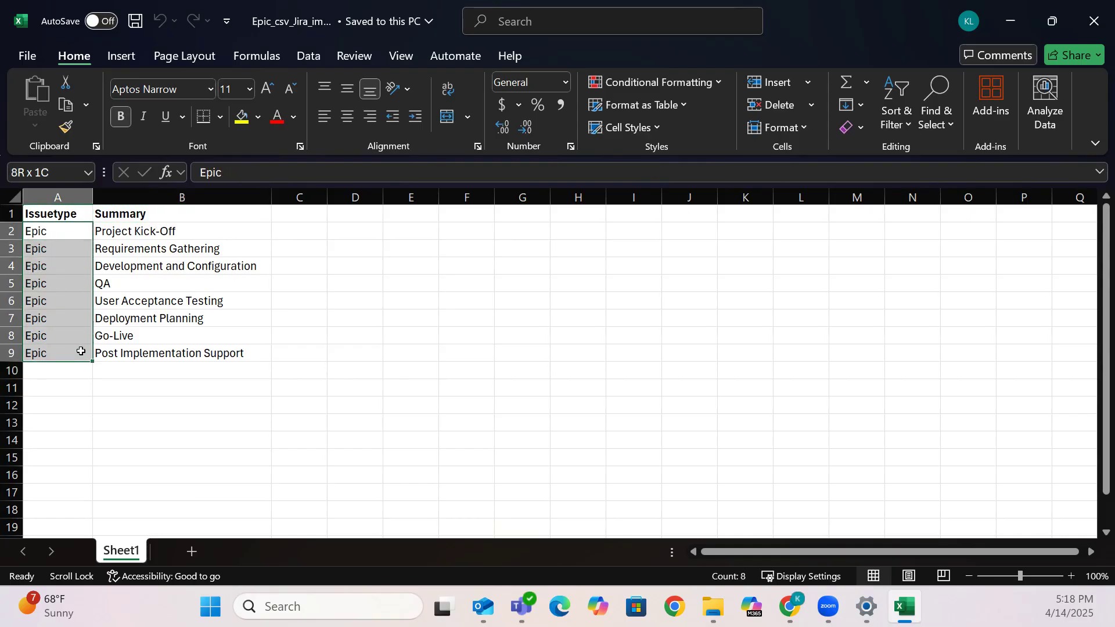
{"action": "left_click", "coordinate": [200, 214]}
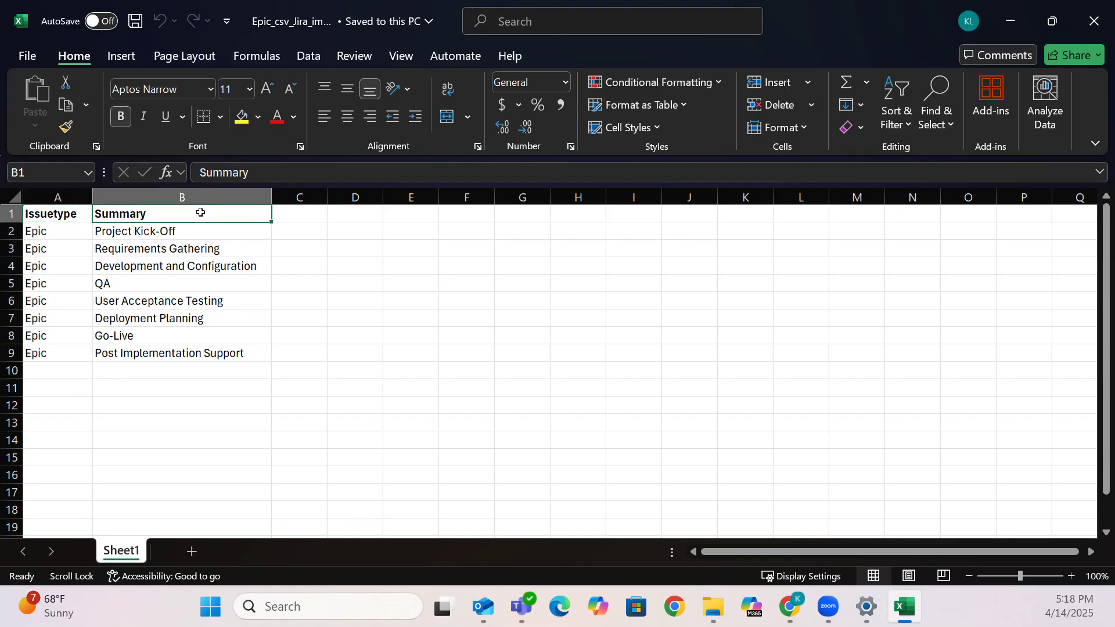
{"action": "left_click", "coordinate": [74, 215]}
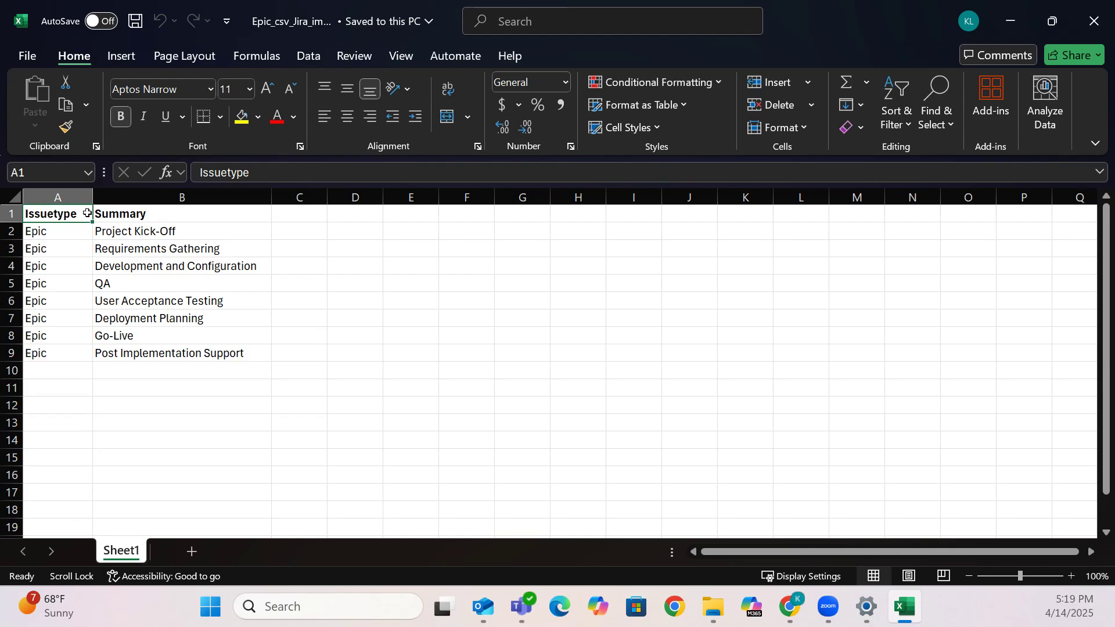
{"action": "left_click", "coordinate": [123, 217]}
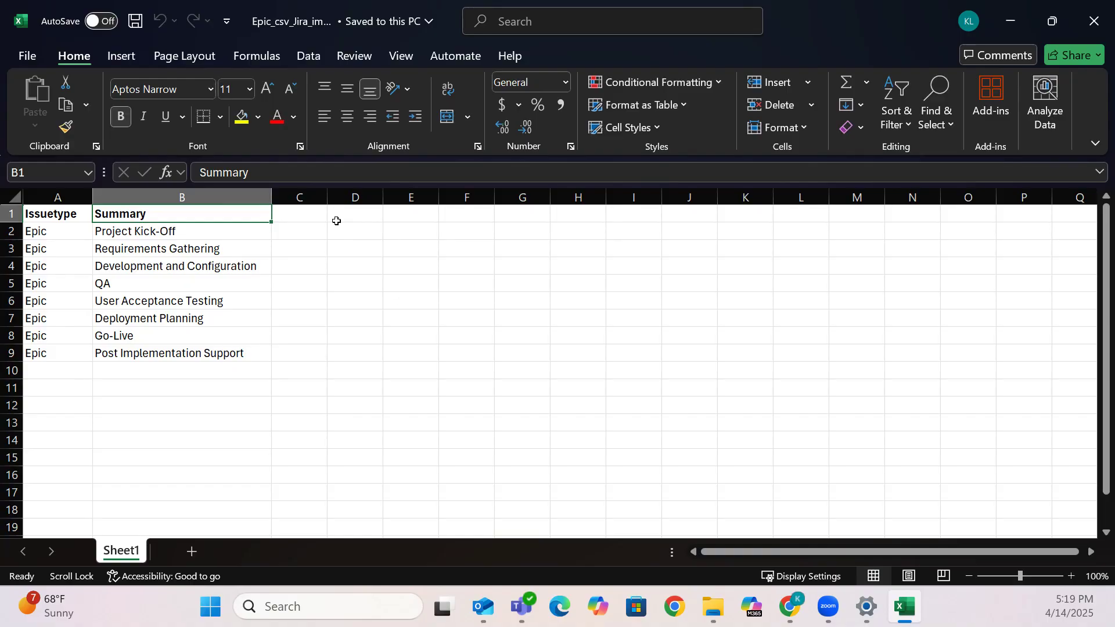
{"action": "left_click", "coordinate": [268, 229]}
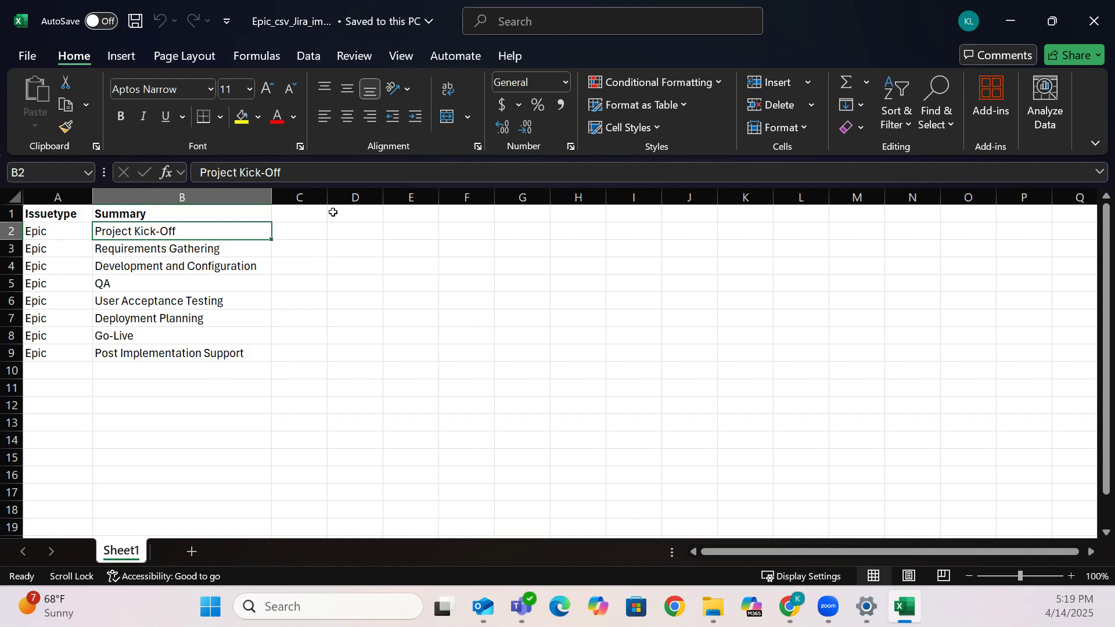
{"action": "left_click", "coordinate": [67, 214]}
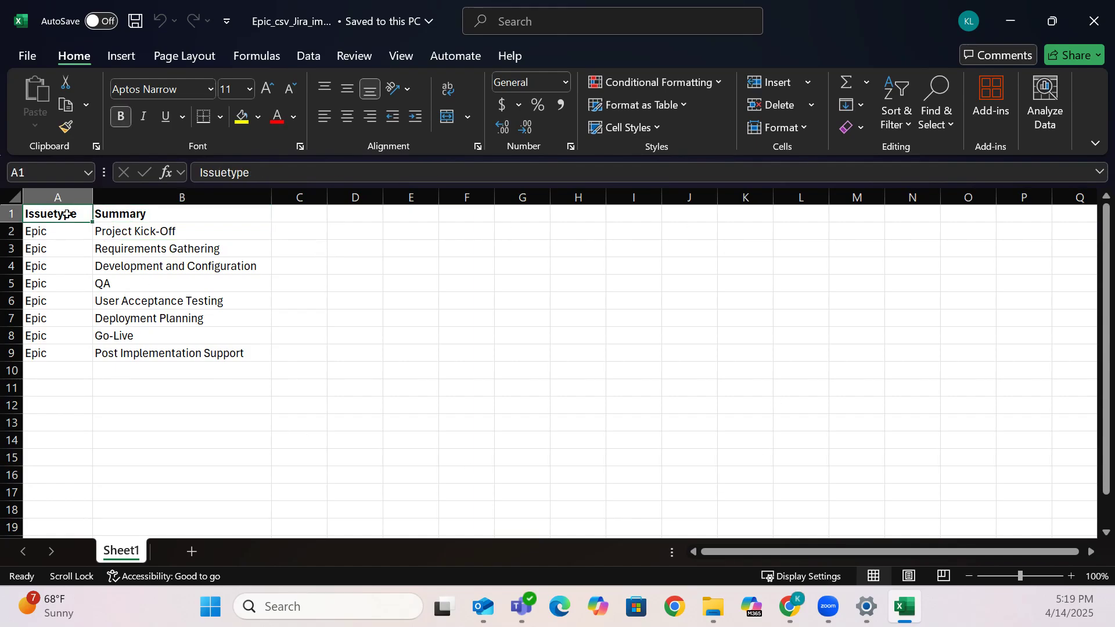
{"action": "left_click", "coordinate": [135, 212]}
{"action": "left_click", "coordinate": [410, 405]}
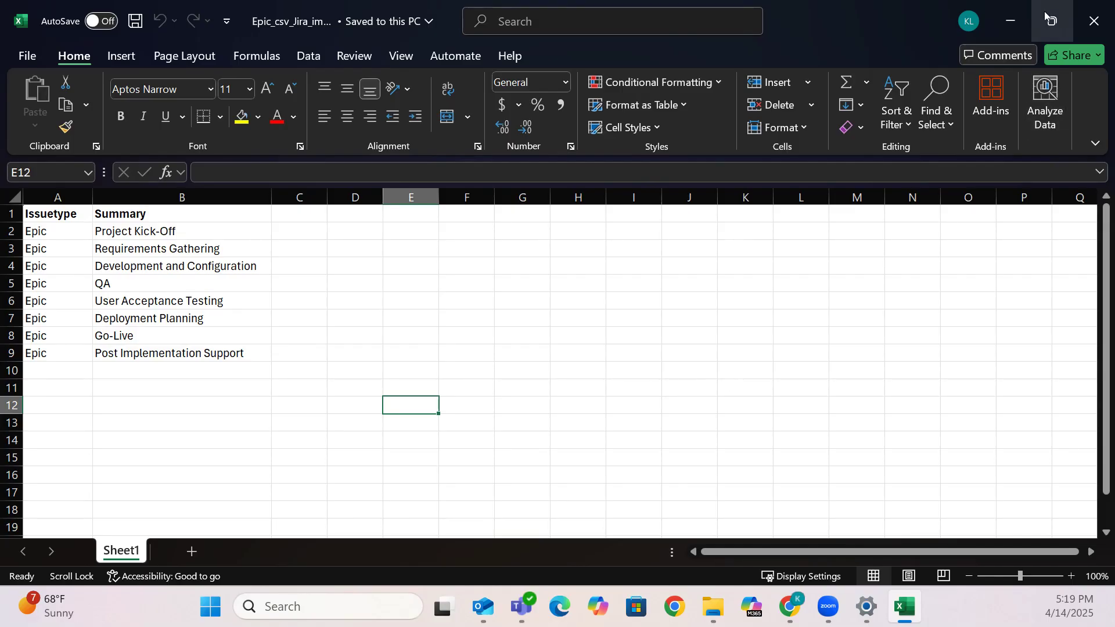
{"action": "left_click", "coordinate": [1092, 21]}
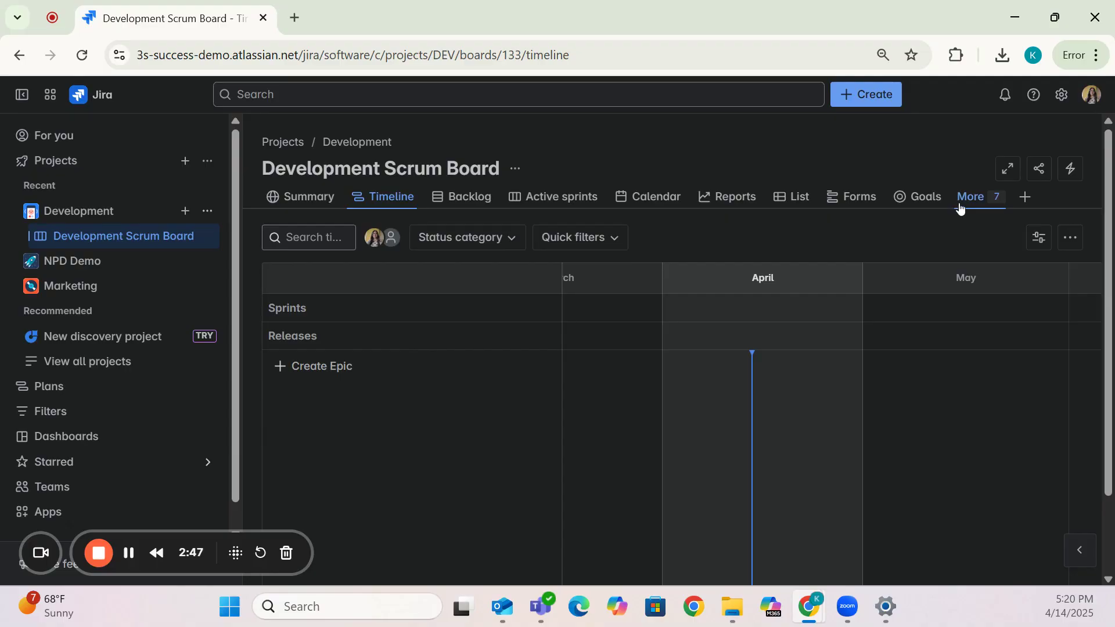
Step: Open the issues list of the Development Scrum Board and start importing issues from CSV
{"action": "left_click", "coordinate": [961, 206]}
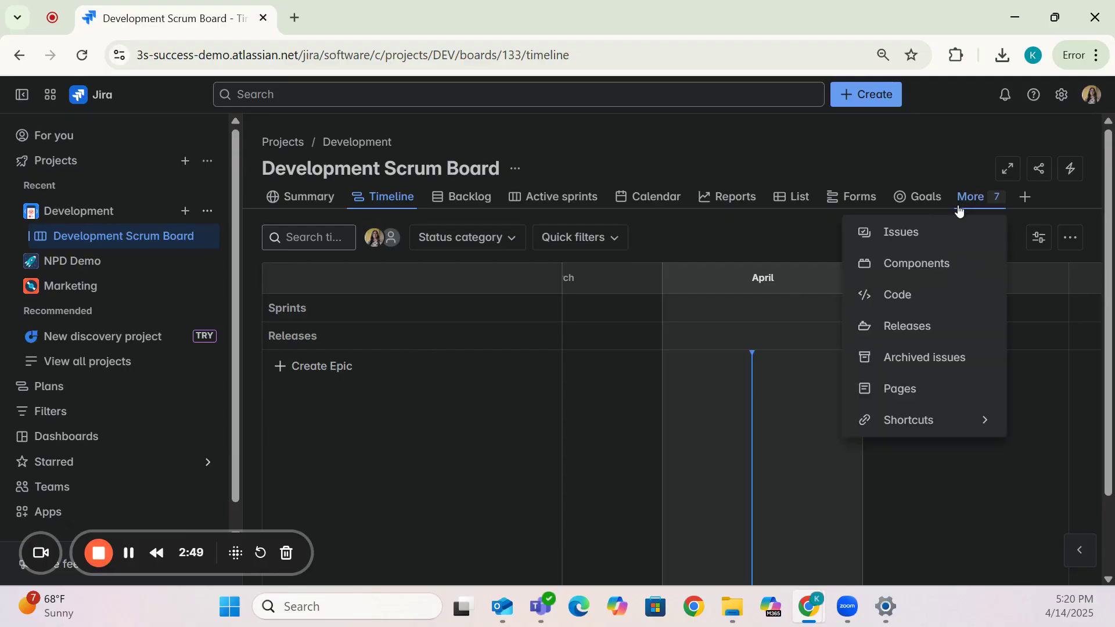
{"action": "left_click", "coordinate": [904, 241]}
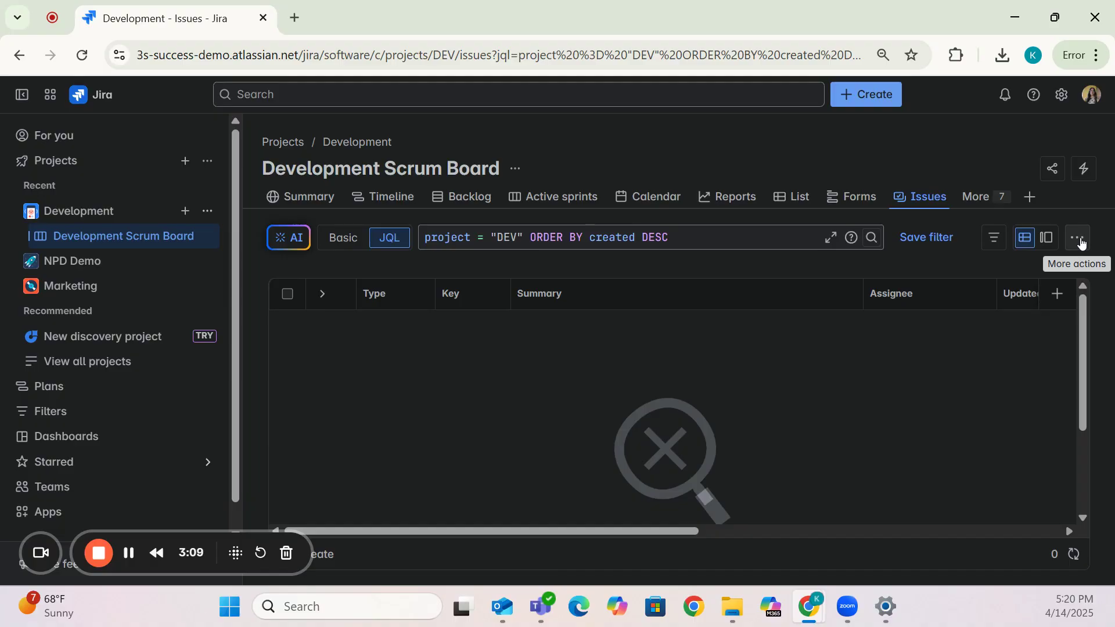
{"action": "left_click", "coordinate": [1081, 243]}
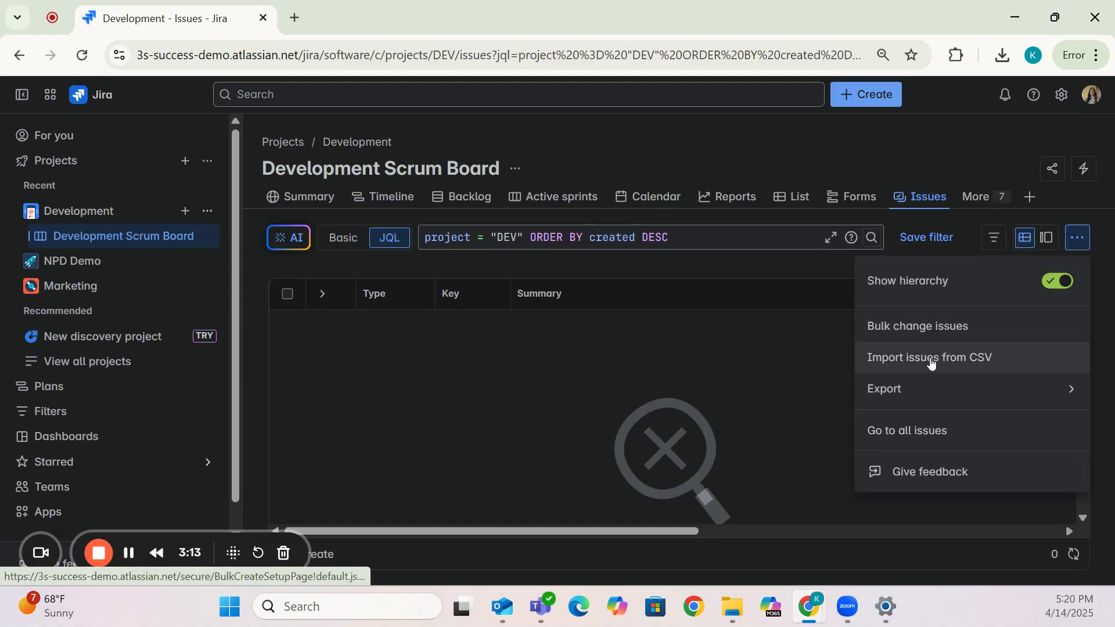
{"action": "left_click", "coordinate": [931, 359]}
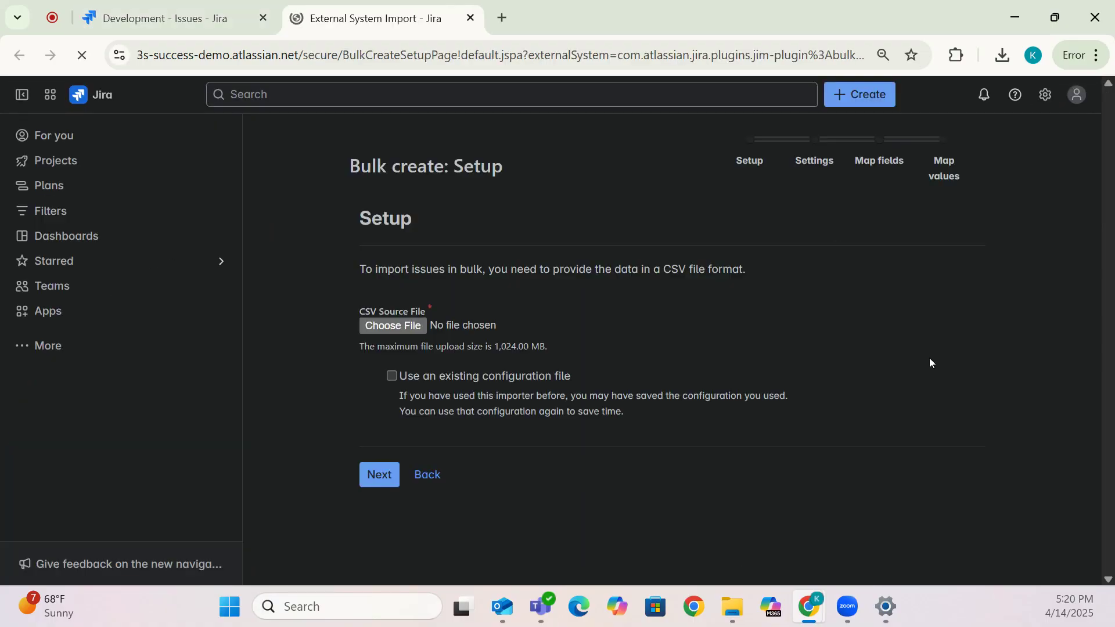
Step: Choose the comma-separated file Epic_csv_Jira_import.csv from Downloads as the CSV source and continue to the import settings
{"action": "left_click", "coordinate": [412, 327]}
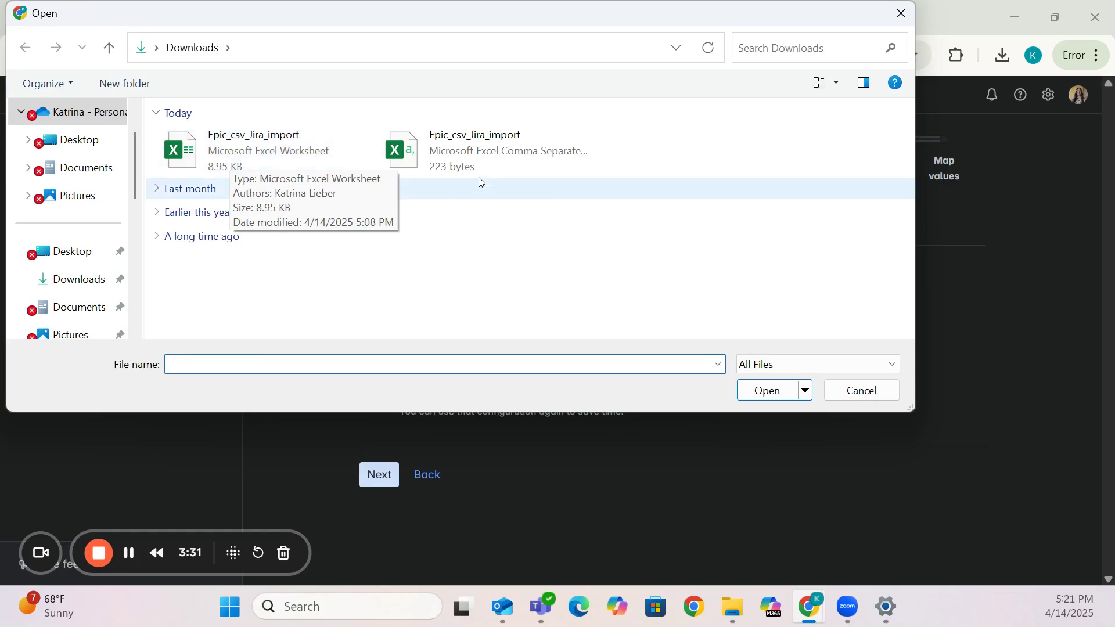
{"action": "left_click", "coordinate": [522, 155]}
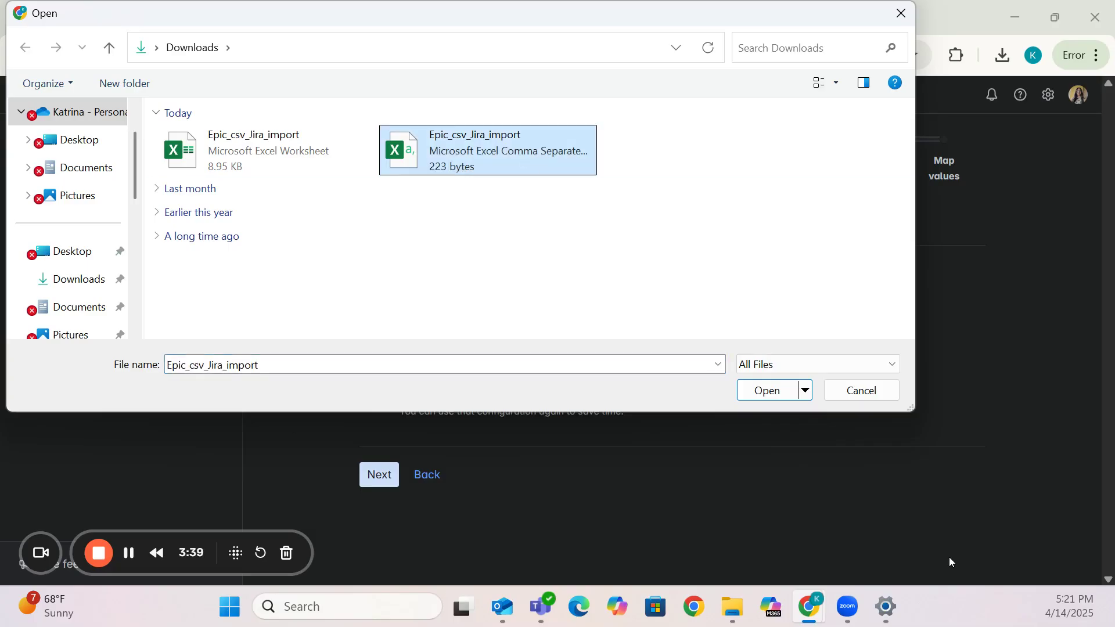
{"action": "left_click", "coordinate": [757, 388]}
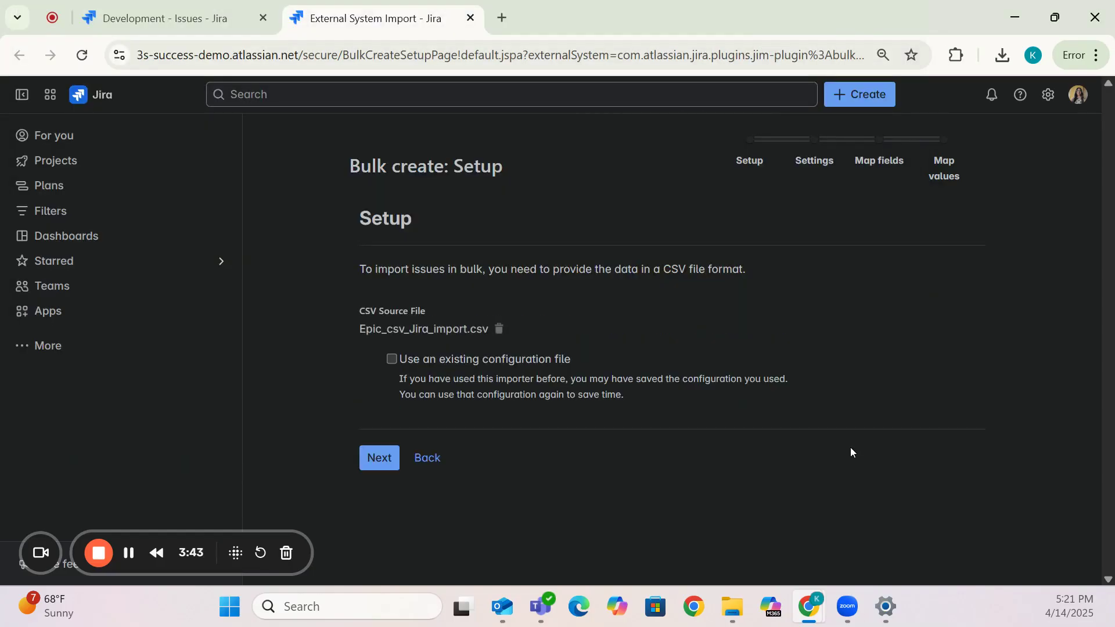
{"action": "left_click", "coordinate": [385, 460]}
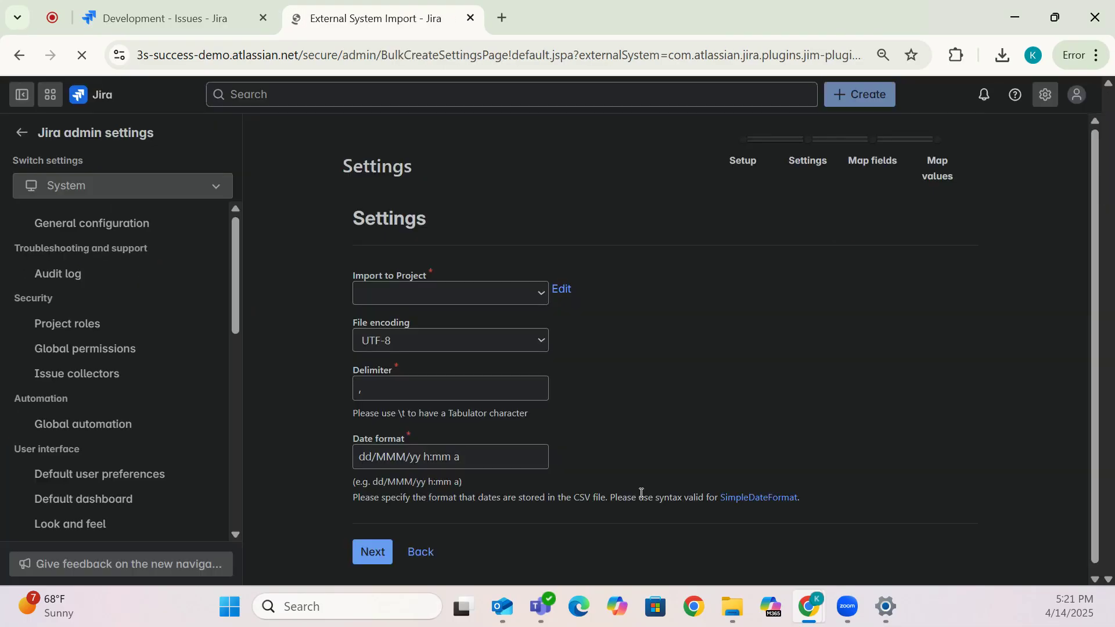
Step: Set the project to import into to Development [DEV] and continue to the field mapping
{"action": "left_click", "coordinate": [452, 295]}
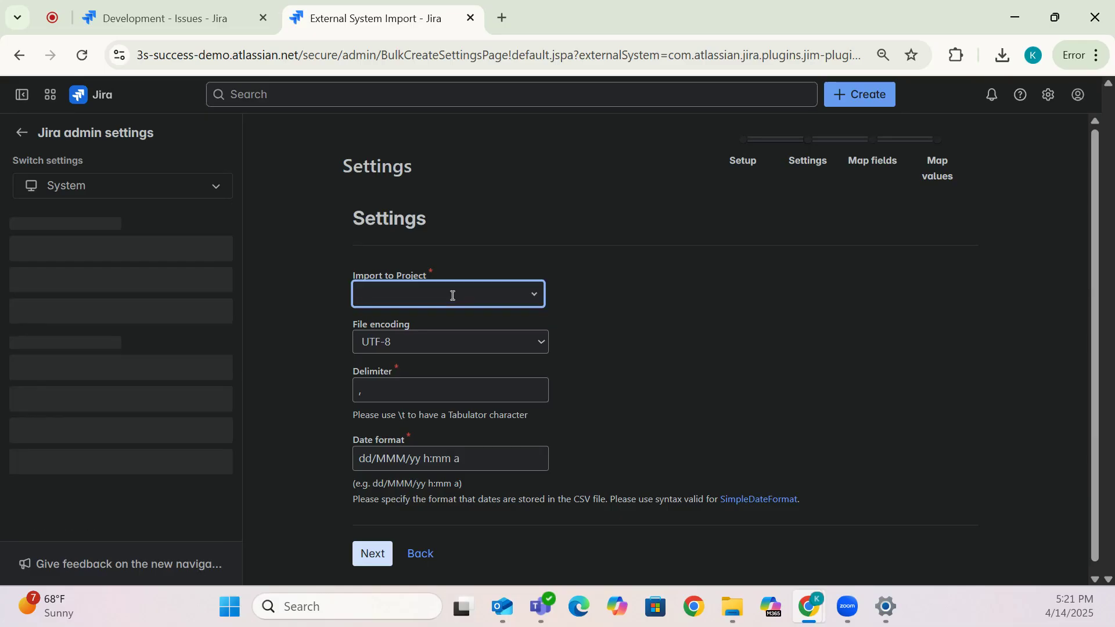
{"action": "type", "text": "Develop"}
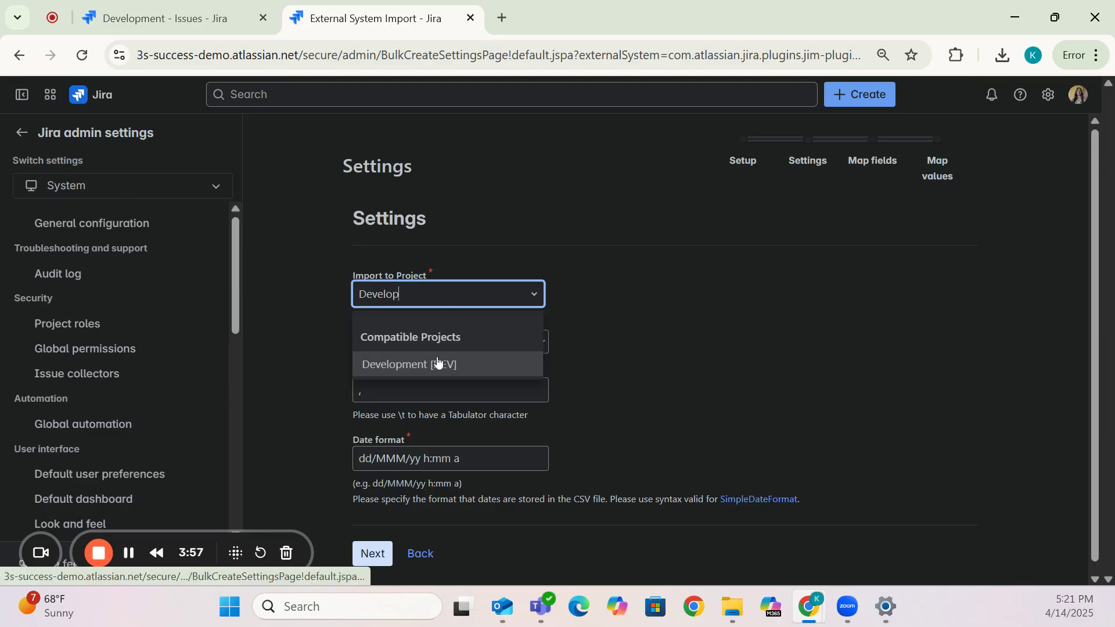
{"action": "left_click", "coordinate": [439, 363]}
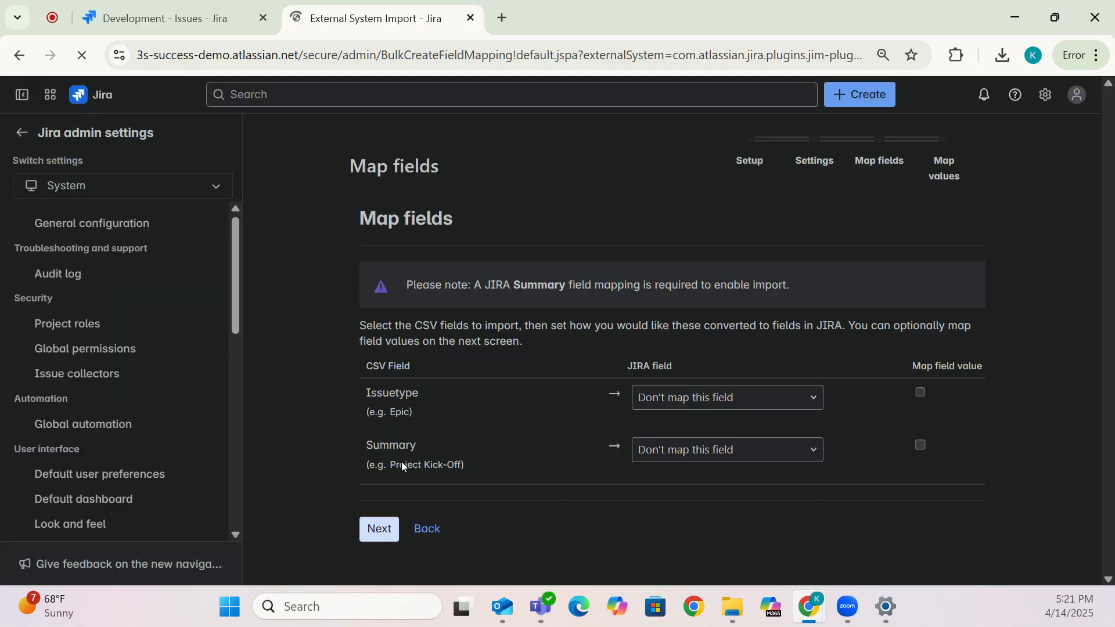
Step: Map the CSV field Issuetype to the Jira field Issue Type
{"action": "left_click", "coordinate": [392, 399]}
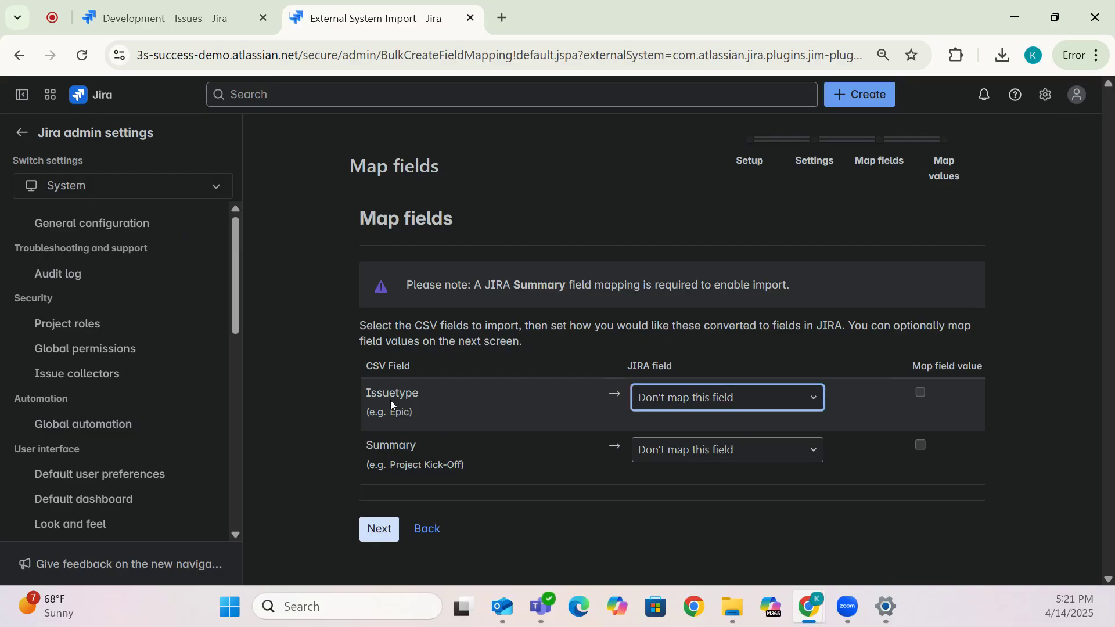
{"action": "left_click", "coordinate": [754, 401]}
{"action": "type", "text": "issue"}
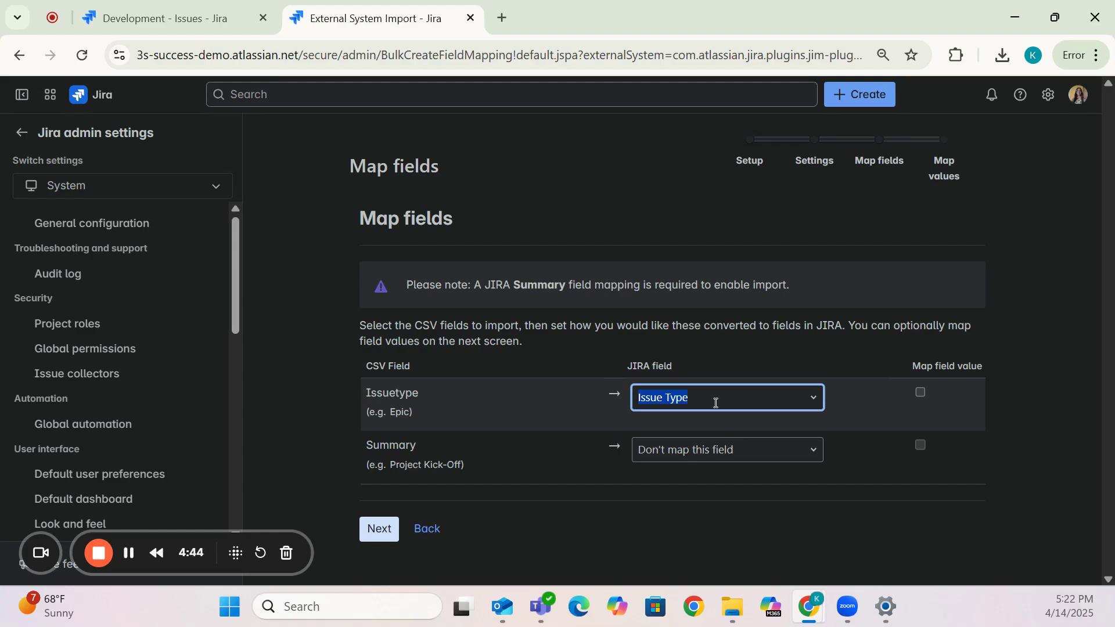
{"action": "left_click", "coordinate": [679, 522]}
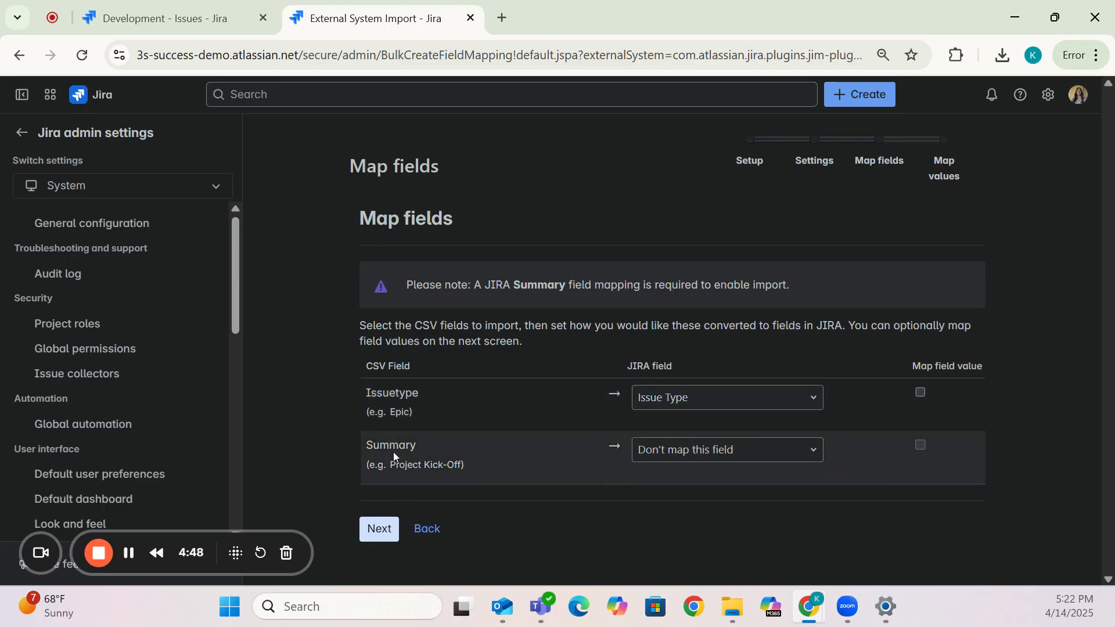
Step: Map the CSV field Summary to the Jira field Summary
{"action": "left_click", "coordinate": [721, 452]}
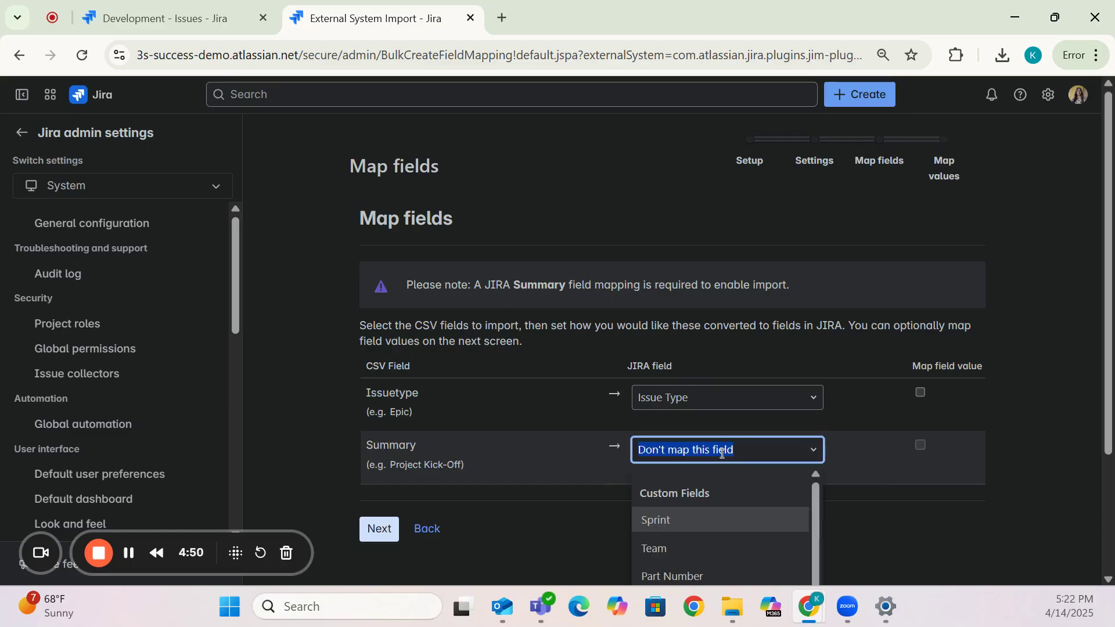
{"action": "type", "text": "Summ"}
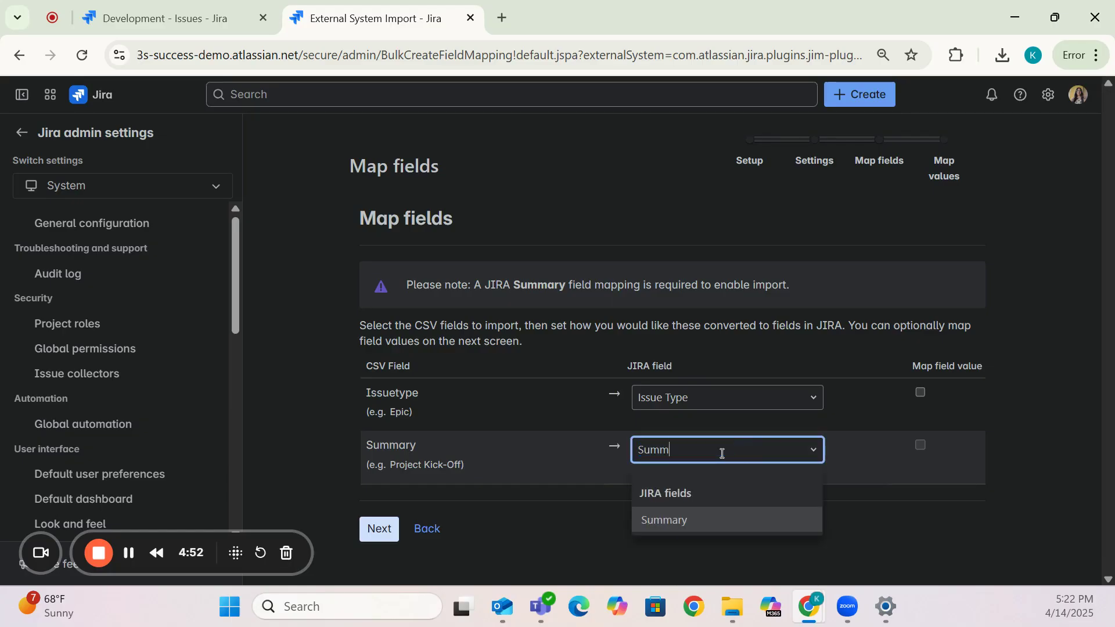
{"action": "left_click", "coordinate": [698, 521]}
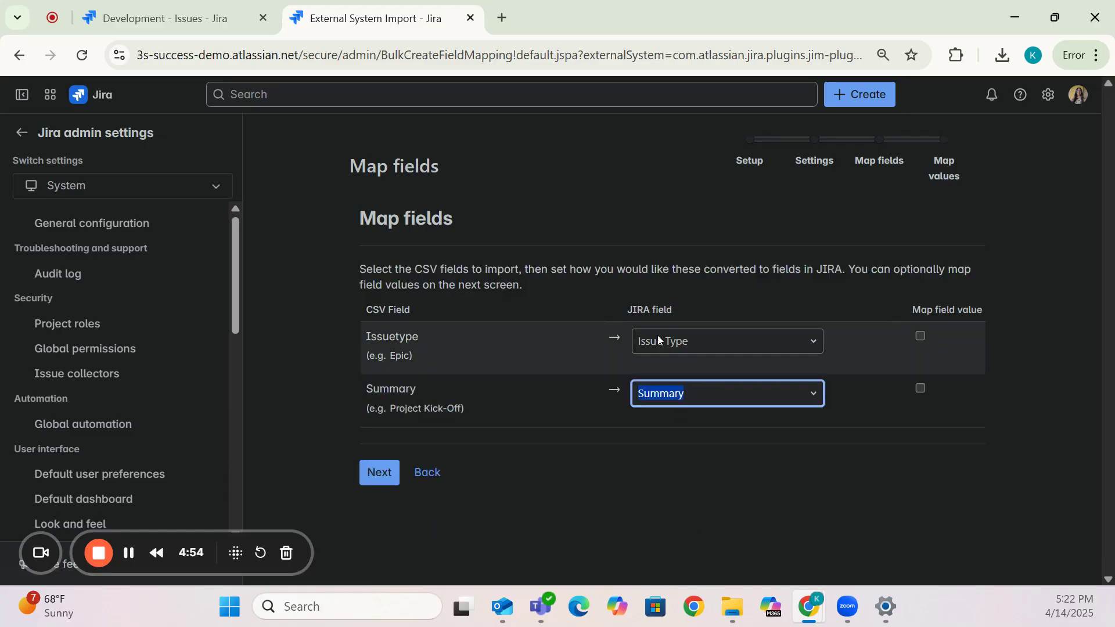
{"action": "left_click", "coordinate": [763, 478]}
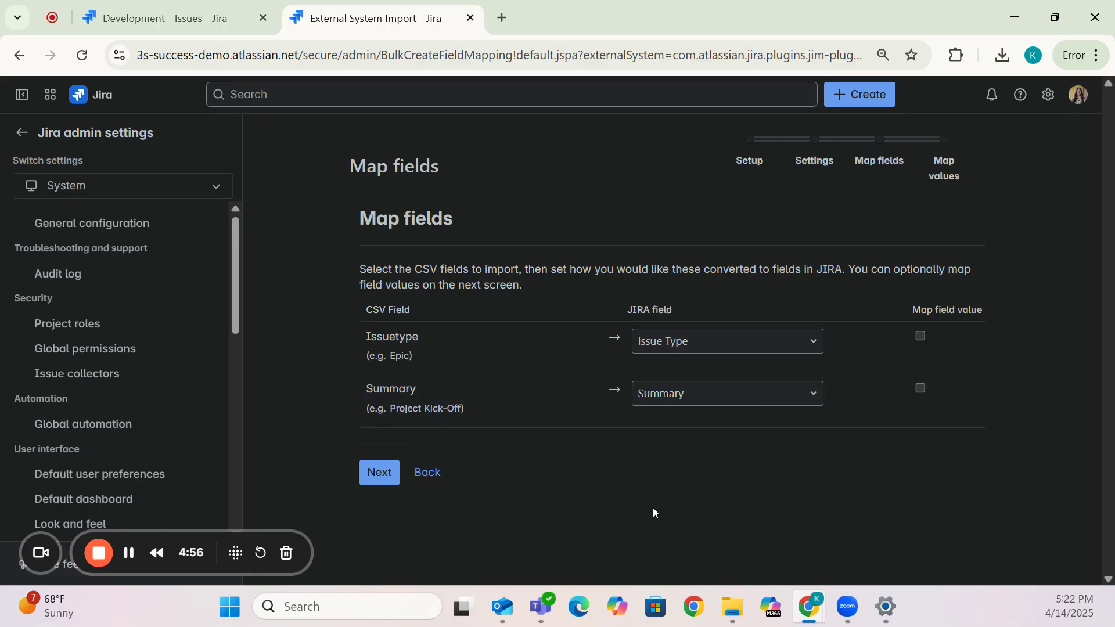
Step: Continue to the value mapping, validate the CSV data and begin the import
{"action": "left_click", "coordinate": [382, 481]}
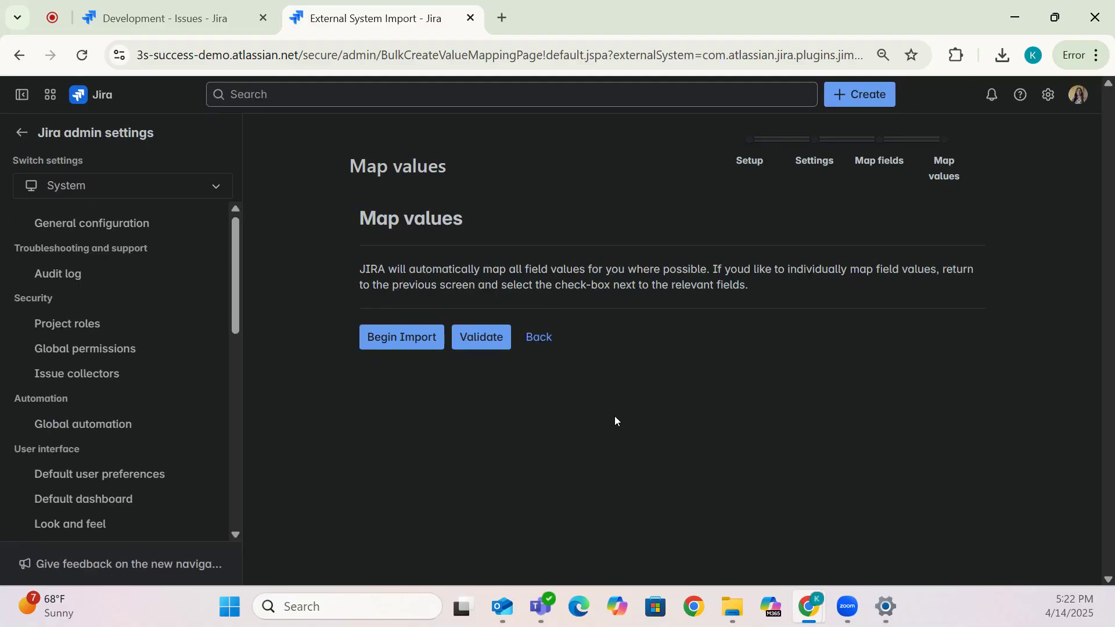
{"action": "left_click", "coordinate": [488, 348]}
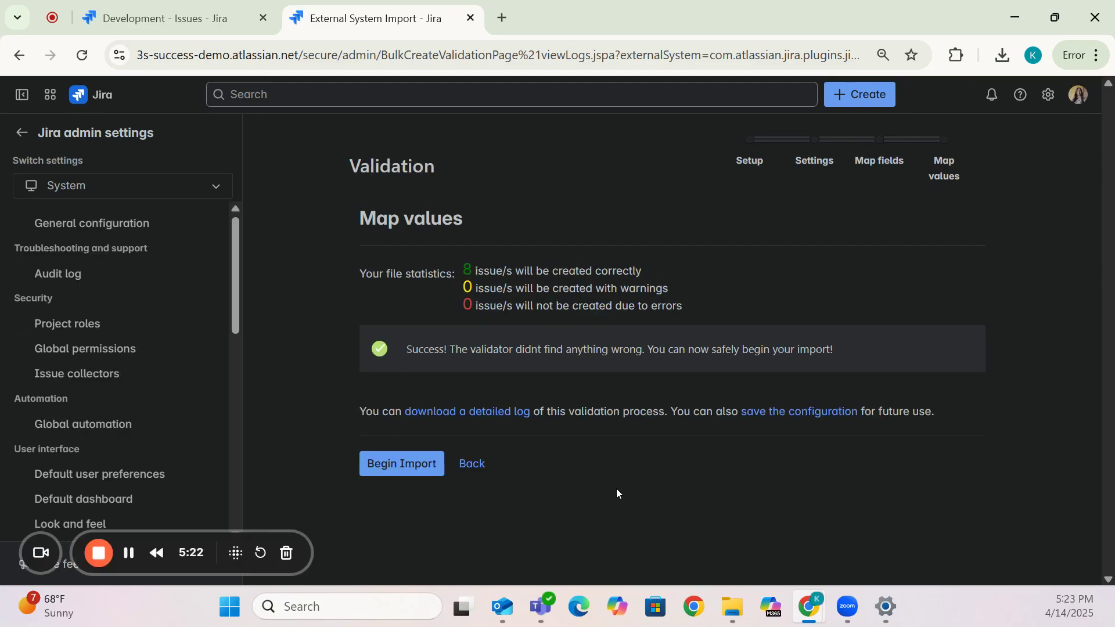
{"action": "left_click", "coordinate": [414, 468]}
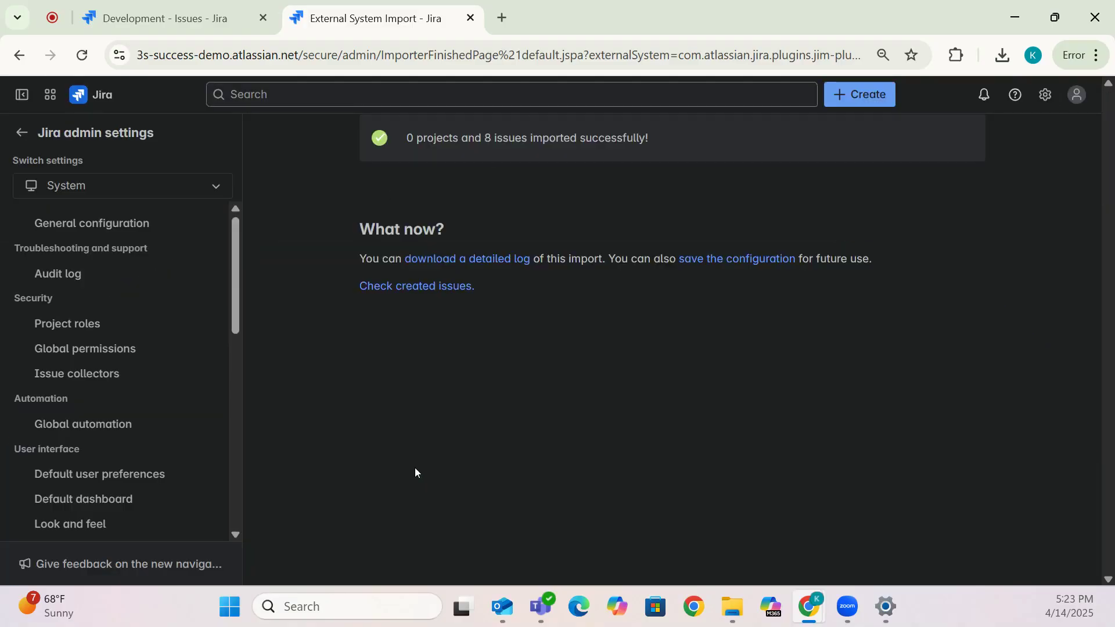
Step: Check the created issues and view the imported epics on the Development Scrum Board's timeline
{"action": "left_click", "coordinate": [419, 291]}
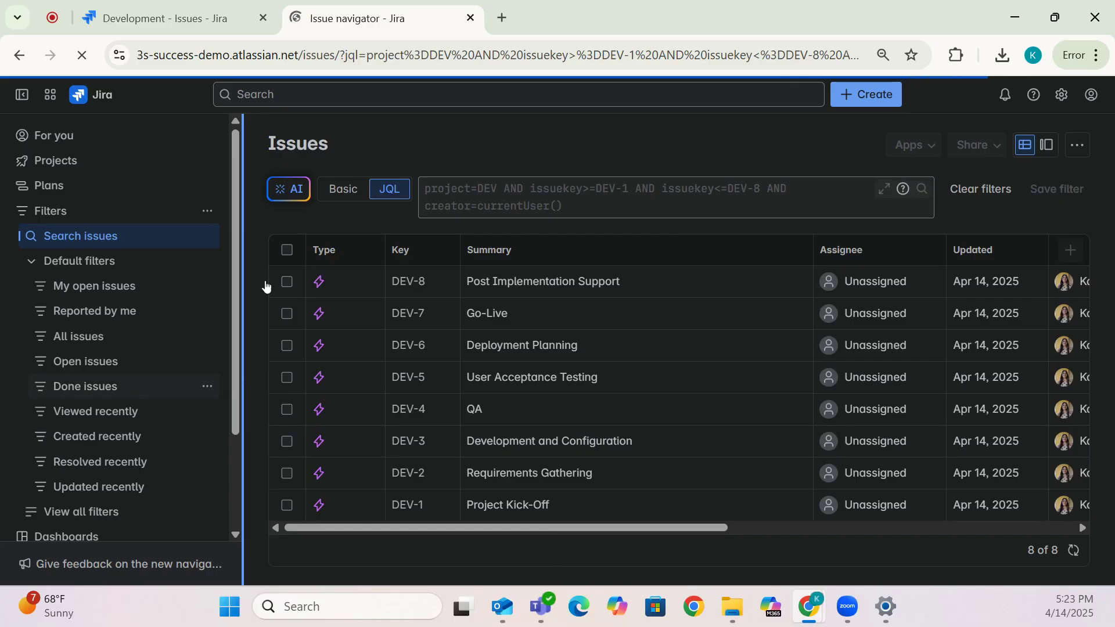
{"action": "left_click", "coordinate": [23, 165]}
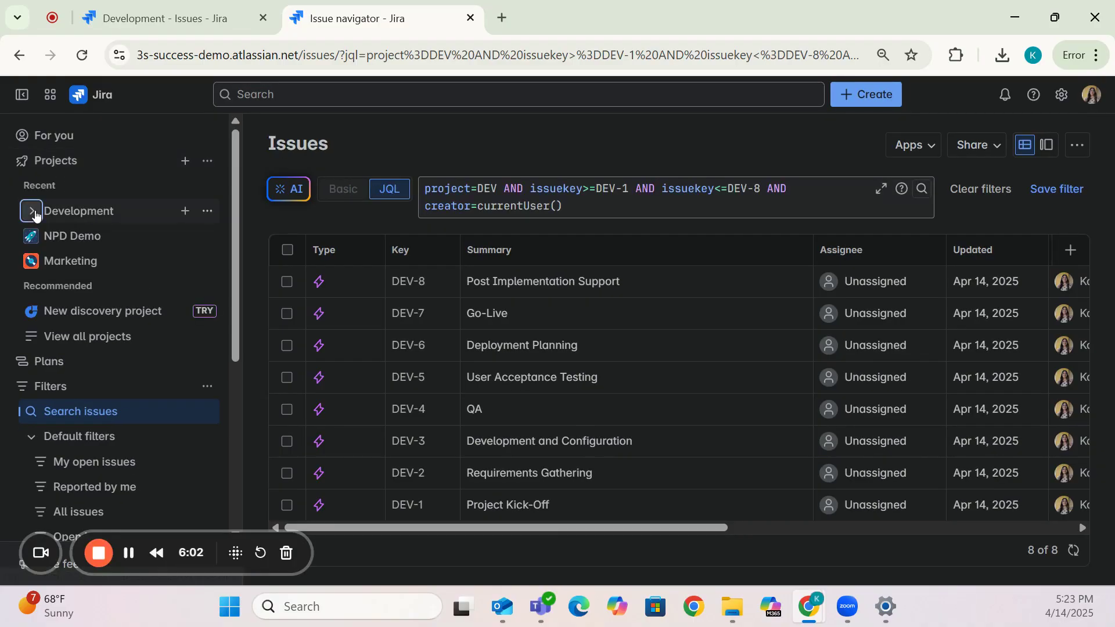
{"action": "left_click", "coordinate": [32, 212]}
{"action": "left_click", "coordinate": [117, 238]}
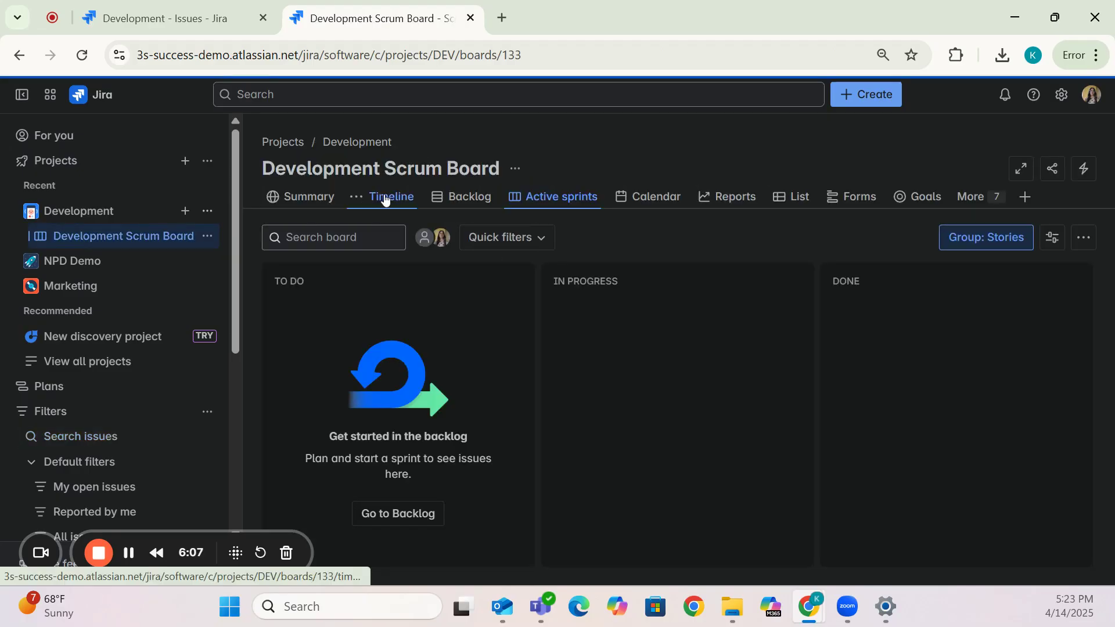
{"action": "left_click", "coordinate": [378, 197]}
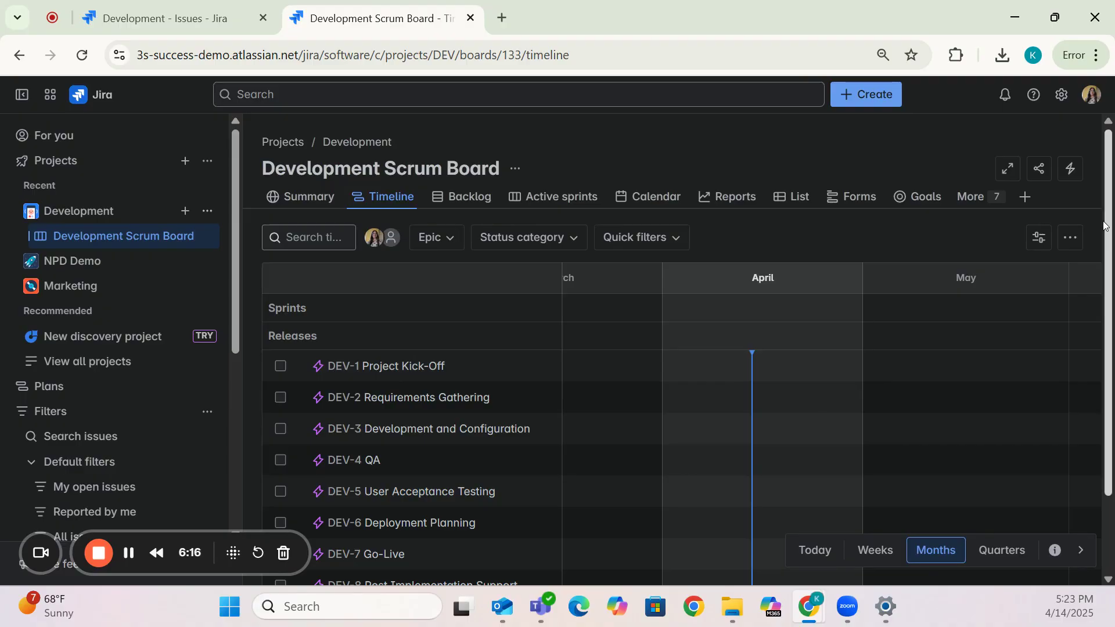
{"action": "scroll", "coordinate": [1101, 262], "scroll_direction": "down", "scroll_amount": 2}
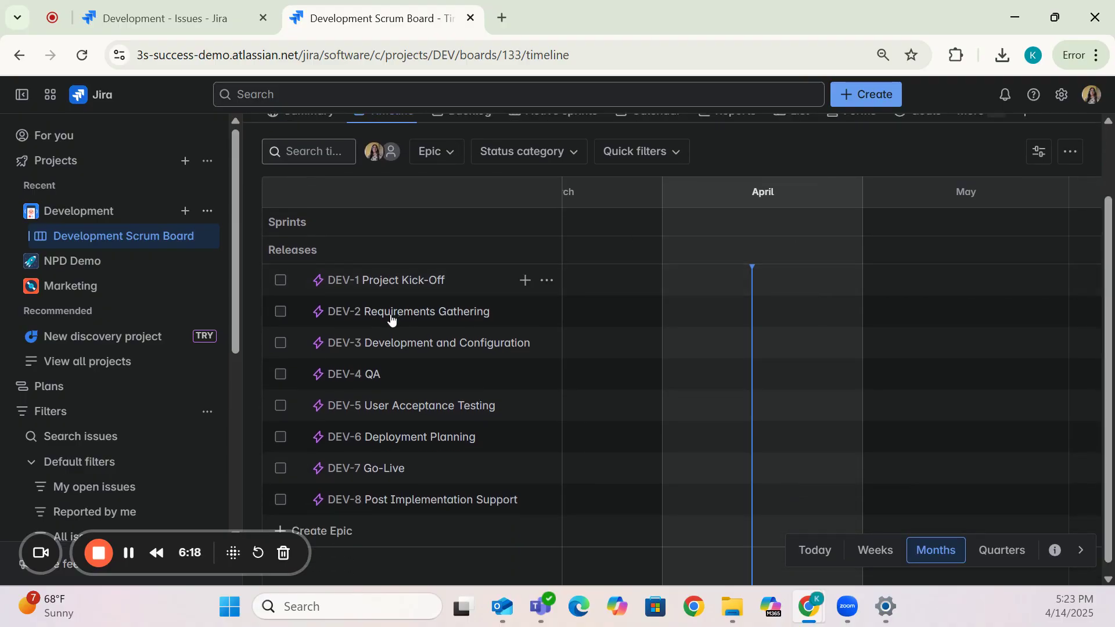